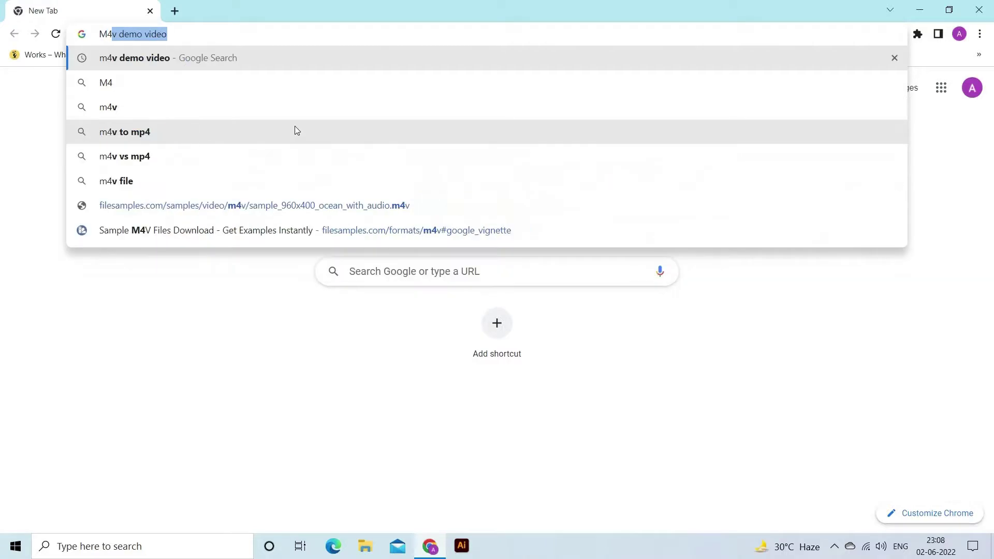
text(V)
- Search 'm4v demo video' and open the filesamples.com sample M4V page
click(198, 58)
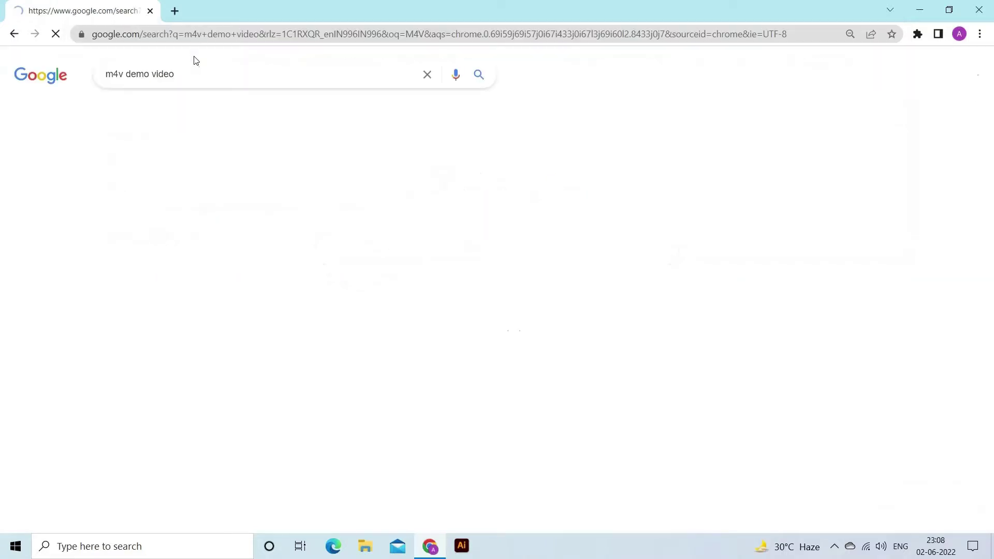
click(171, 181)
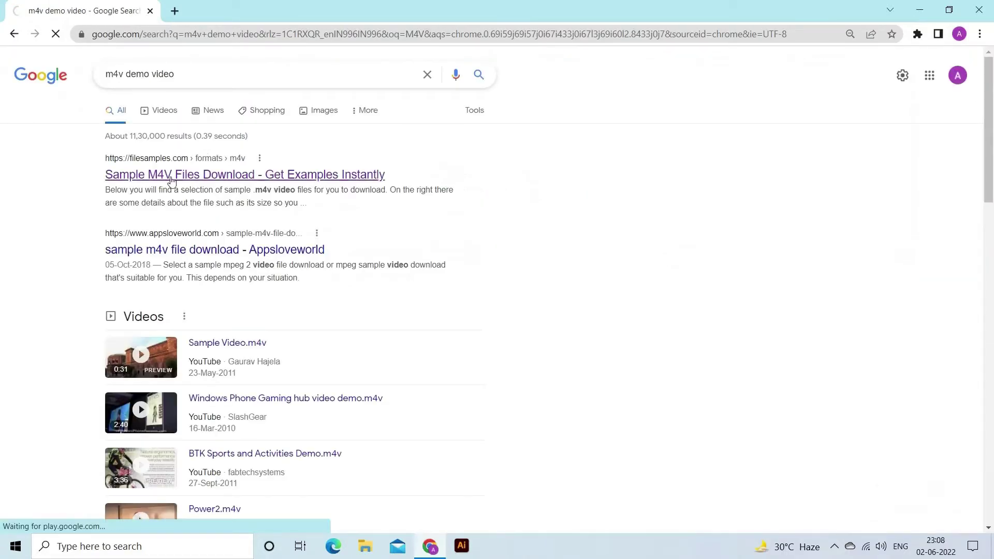
scroll(458, 301, down, 2)
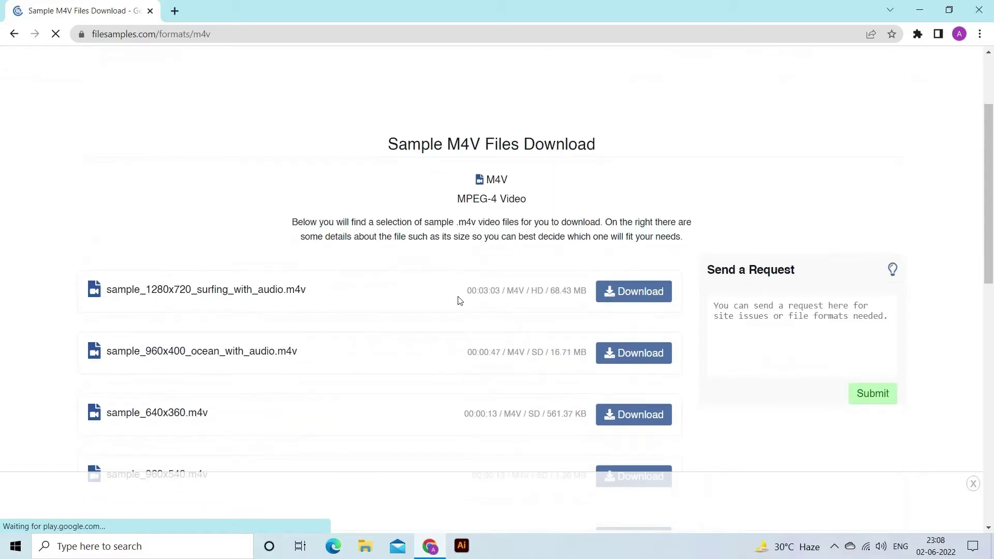
scroll(459, 301, down, 3)
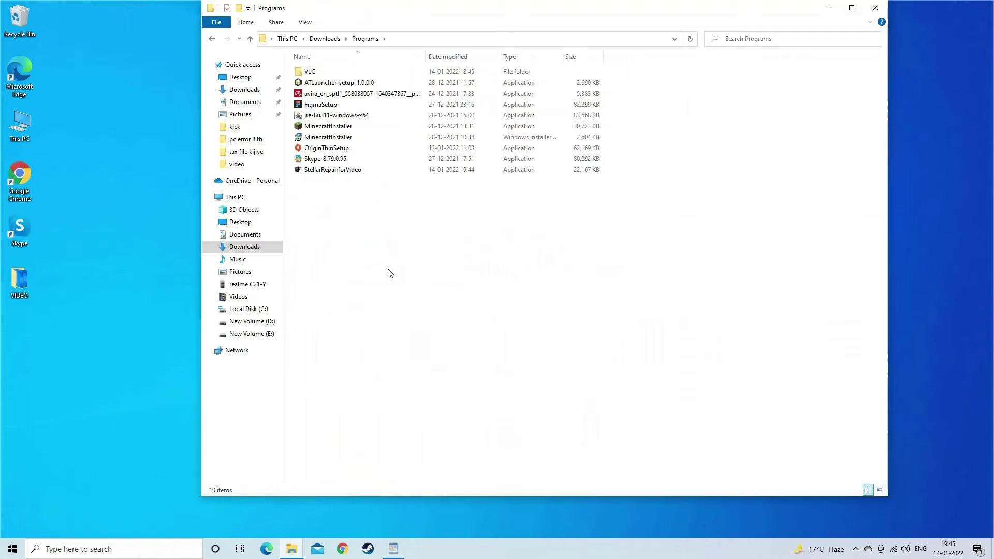
- Install StellarRepairforVideo with English language, accepted license and default install folder
drag(419, 12, 411, 28)
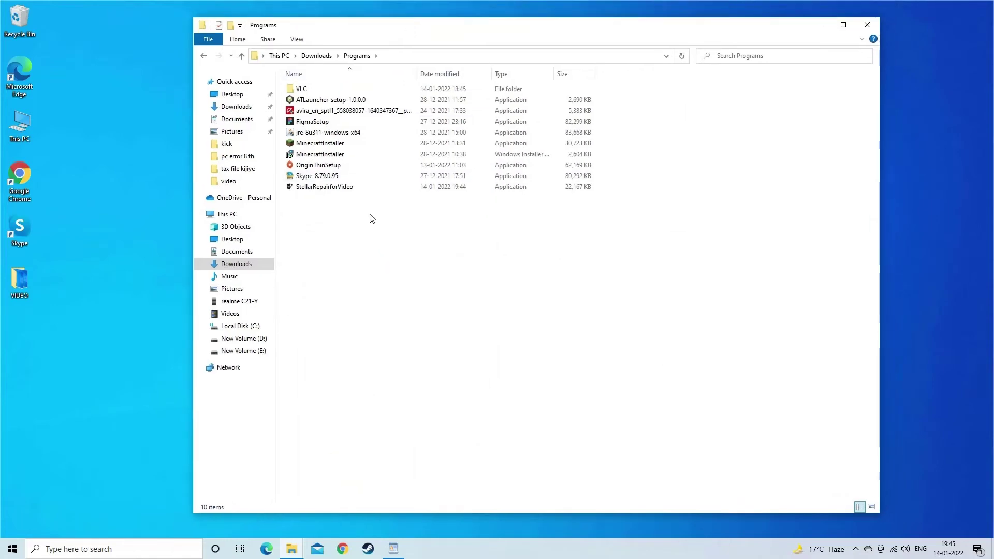
click(332, 190)
double_click(332, 193)
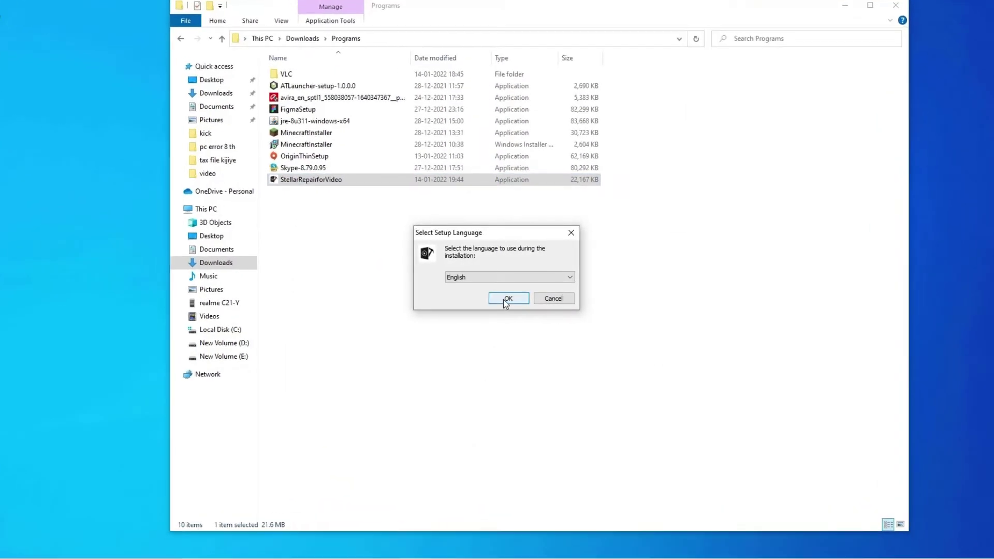
click(505, 299)
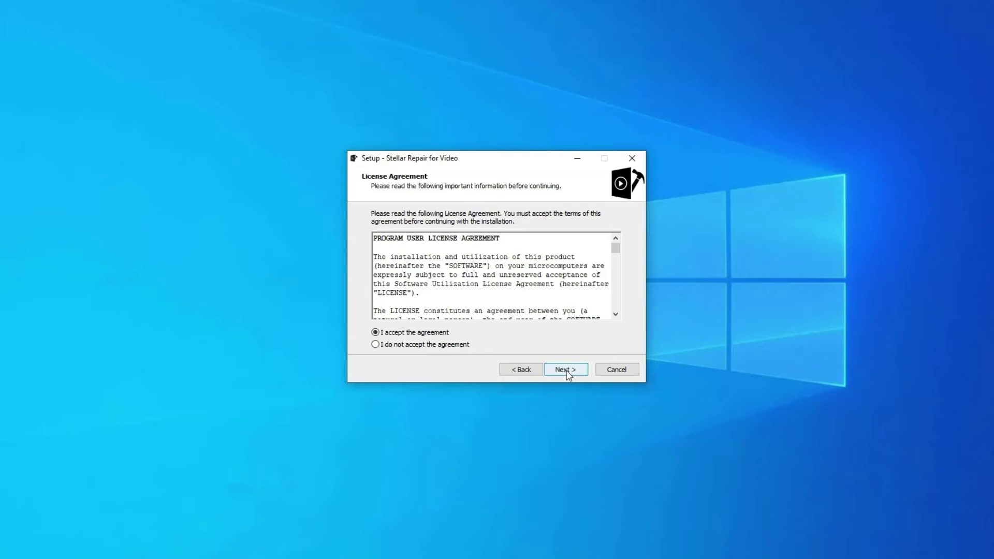
click(568, 374)
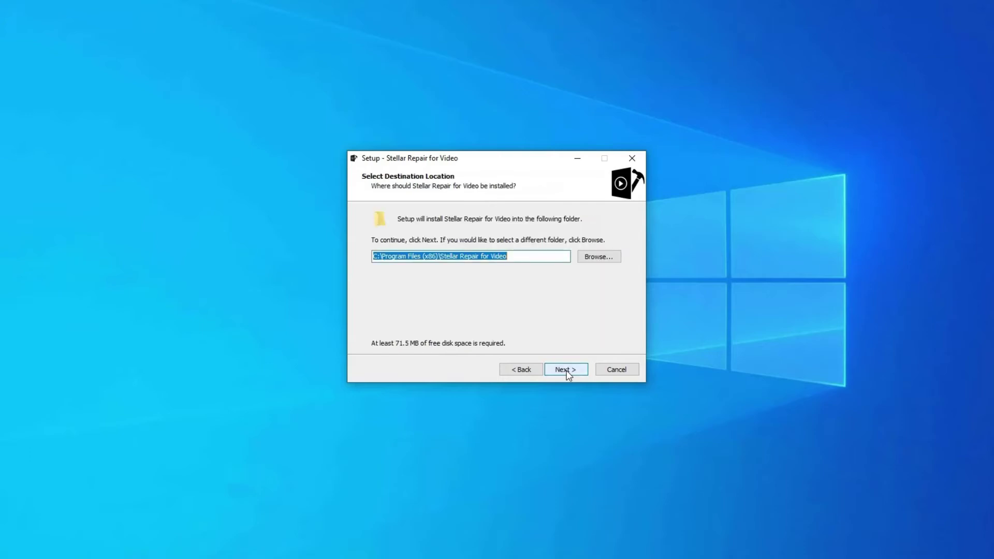
click(567, 372)
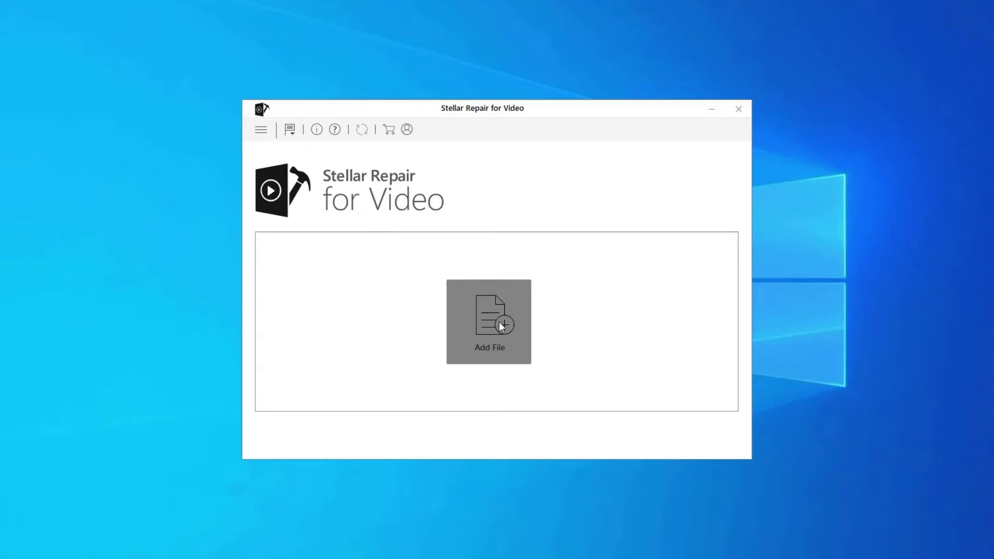
- Add WINDOW.AVI from the Desktop, repair it, and dismiss the completion message
click(501, 326)
double_click(382, 195)
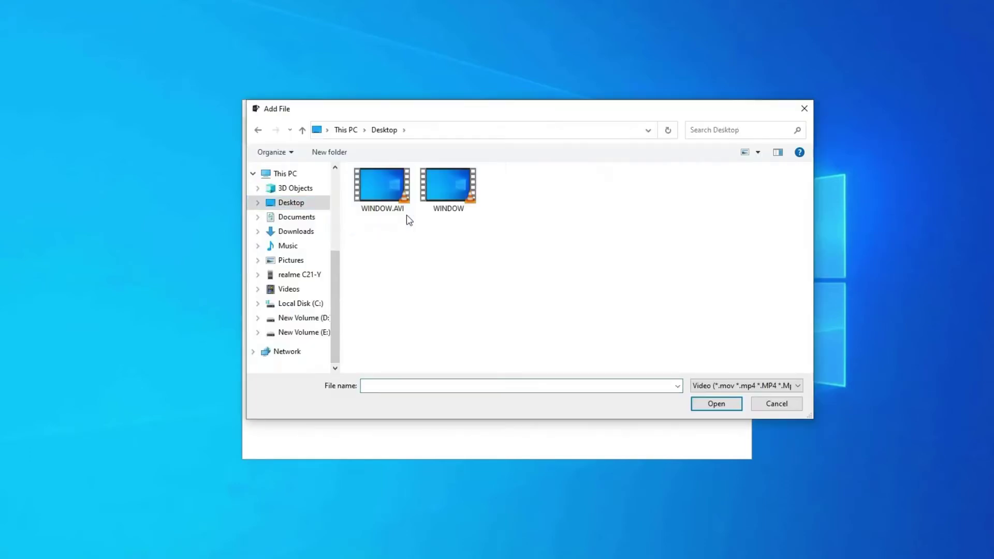
click(381, 209)
double_click(381, 209)
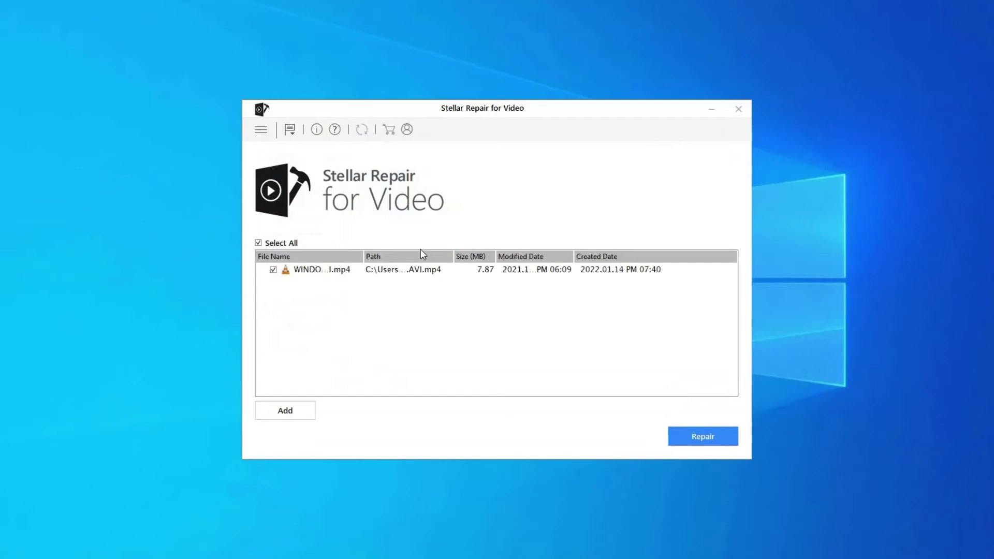
click(701, 439)
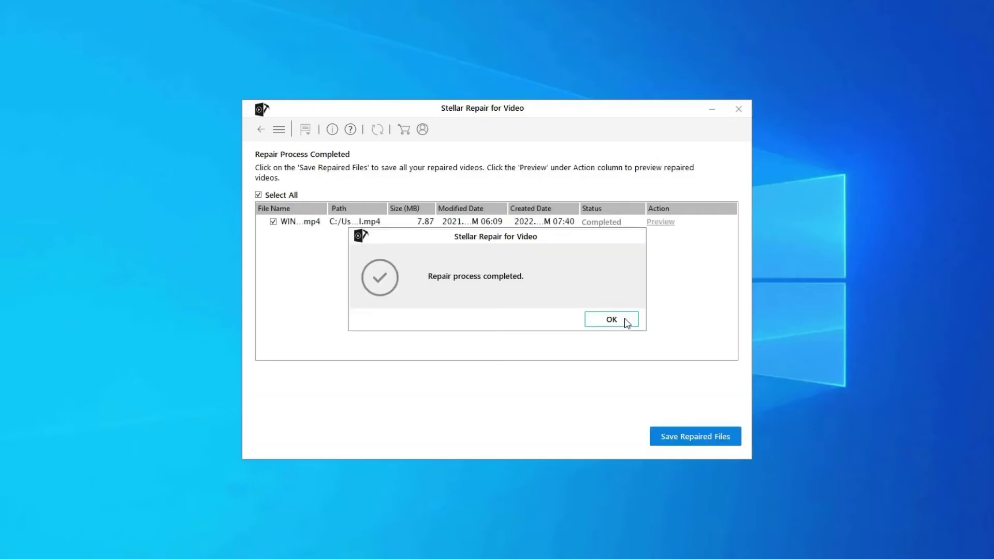
click(611, 319)
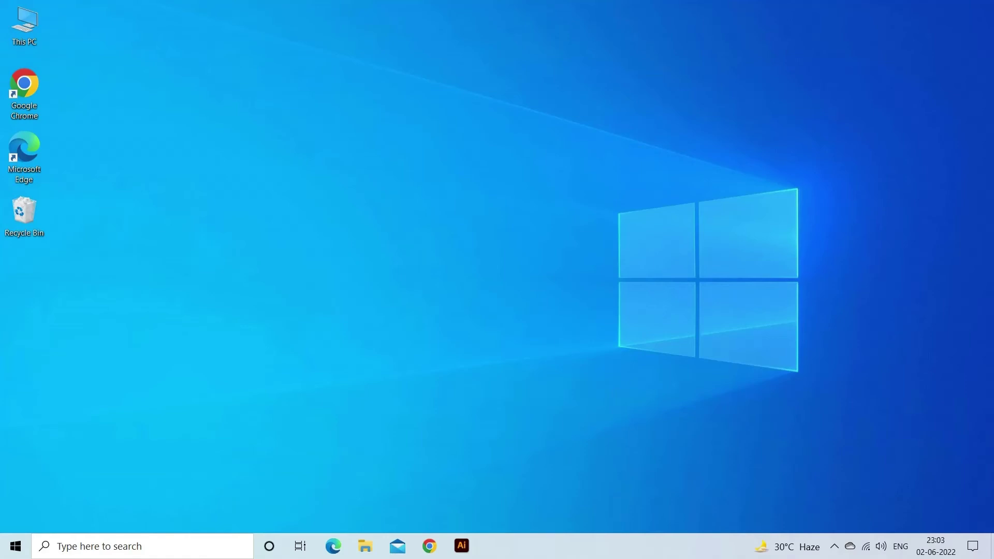
- Launch VLC media player from Windows search and open its Media menu
click(140, 547)
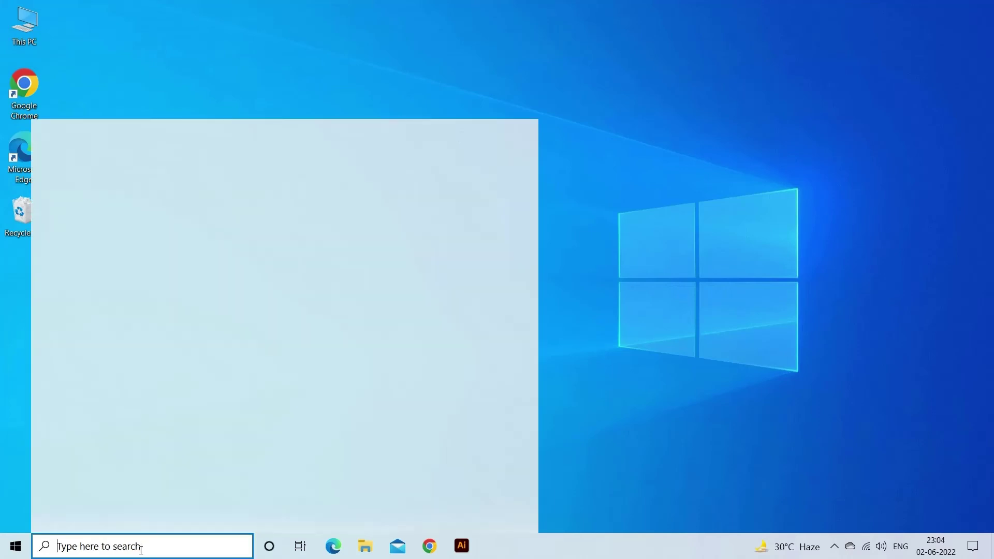
text(VLC)
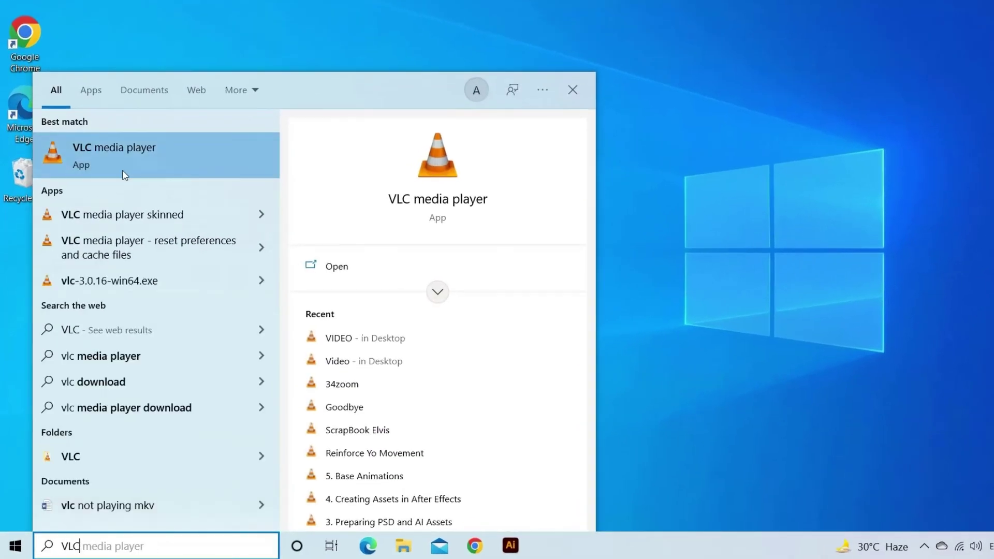
click(121, 160)
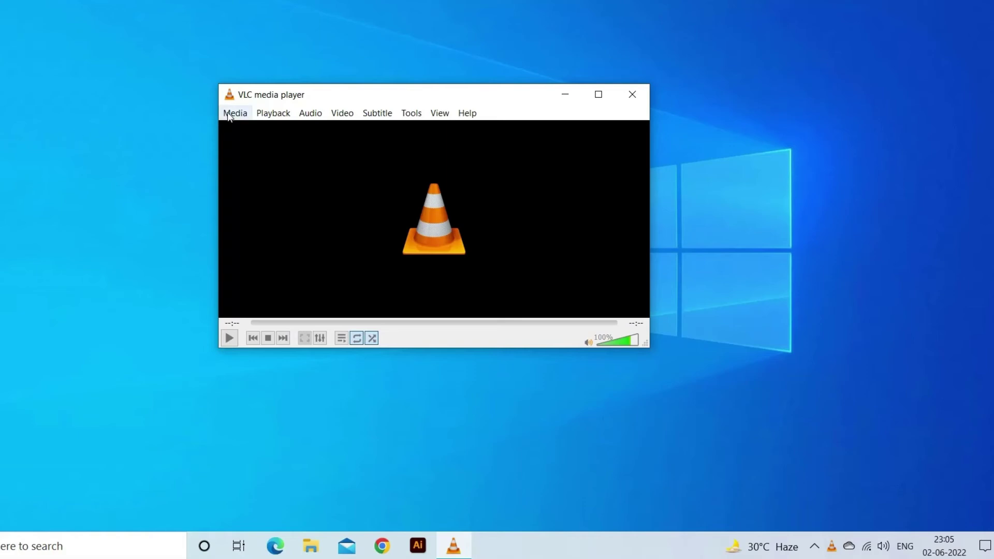
click(234, 115)
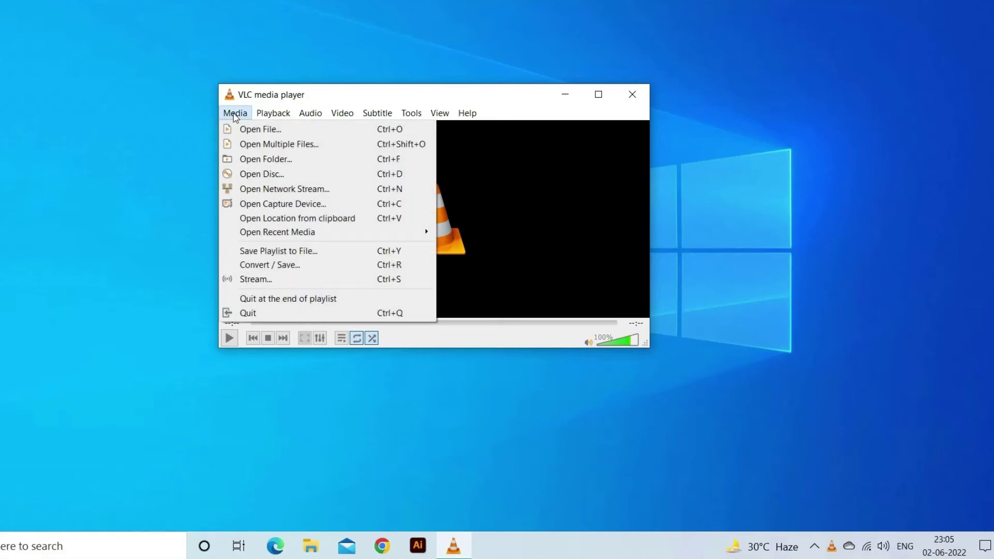
- In Convert / Save, add the ocean sample M4V file and proceed to conversion
click(280, 267)
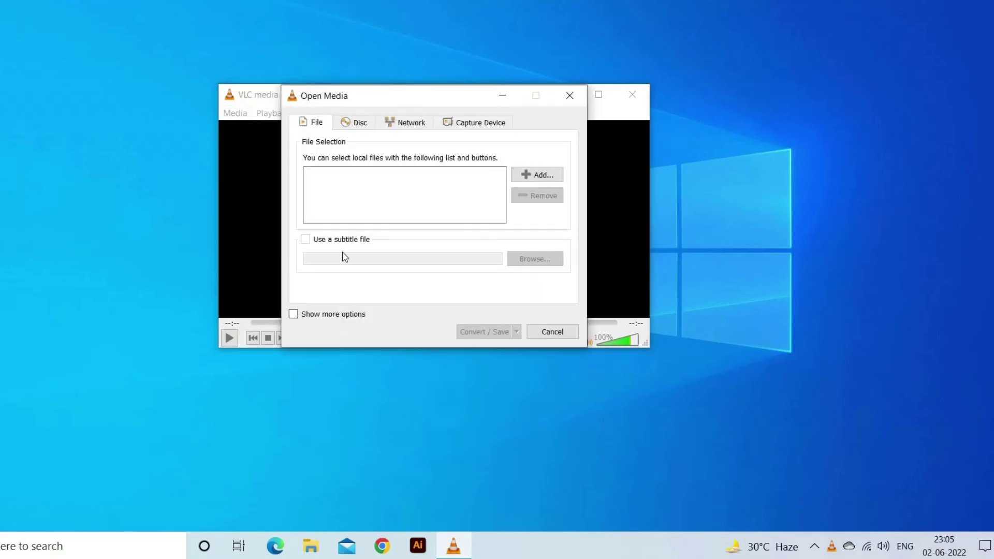
click(533, 176)
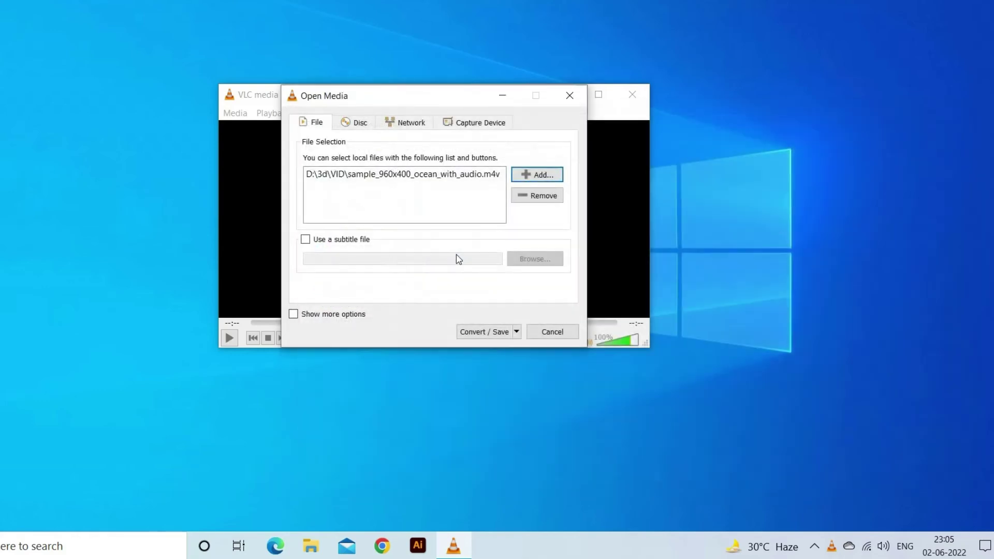
click(495, 333)
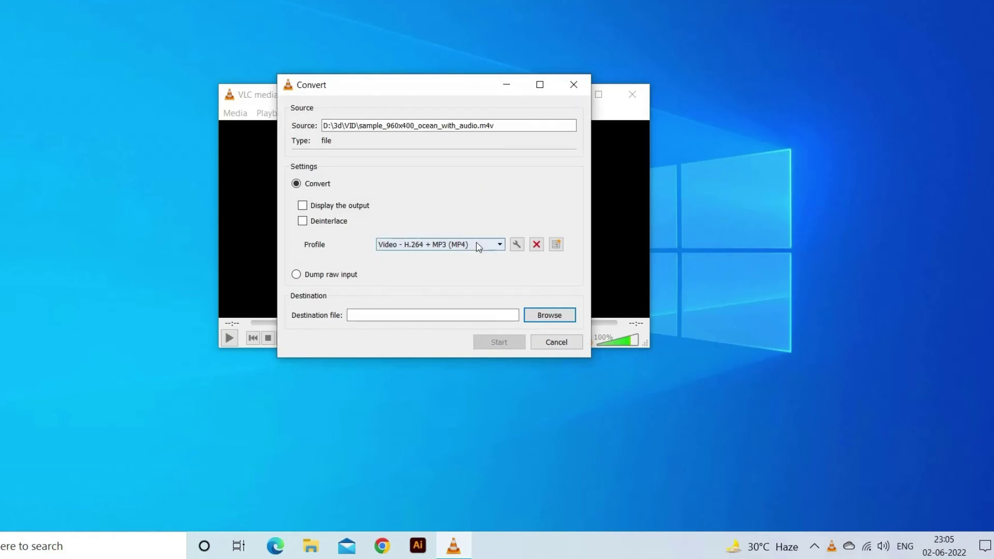
- Convert with the 'Video - H.264 + MP3 (MP4)' profile, saving to the Desktop
click(474, 246)
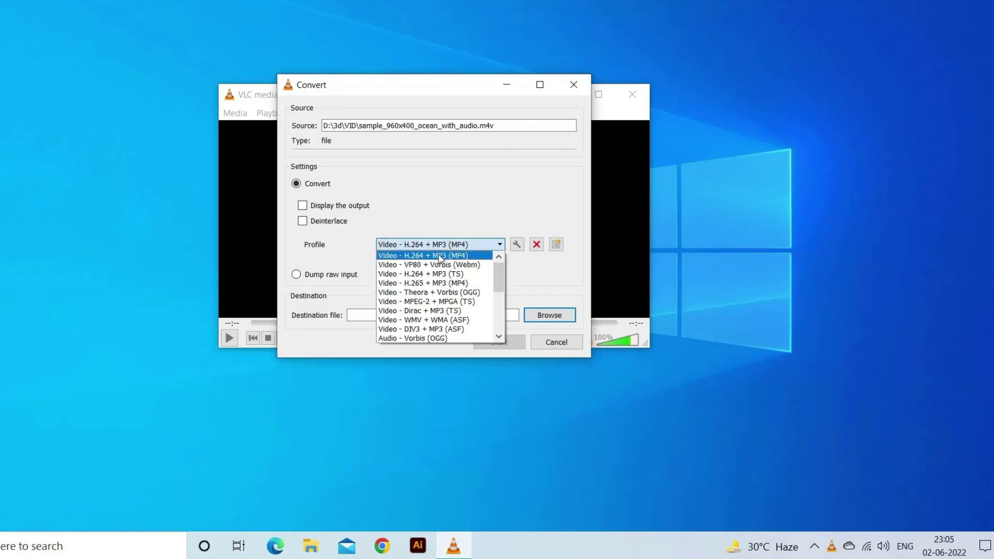
click(454, 257)
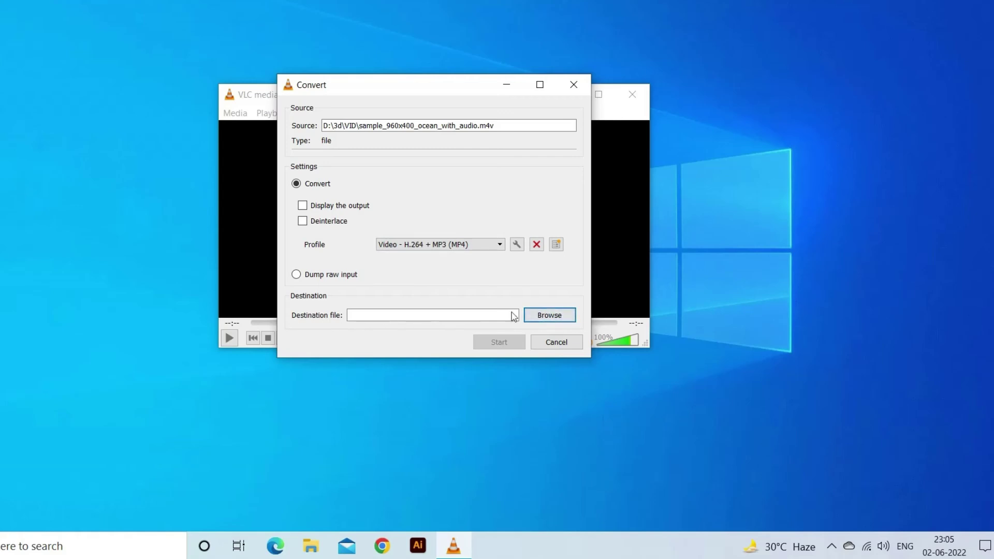
click(556, 317)
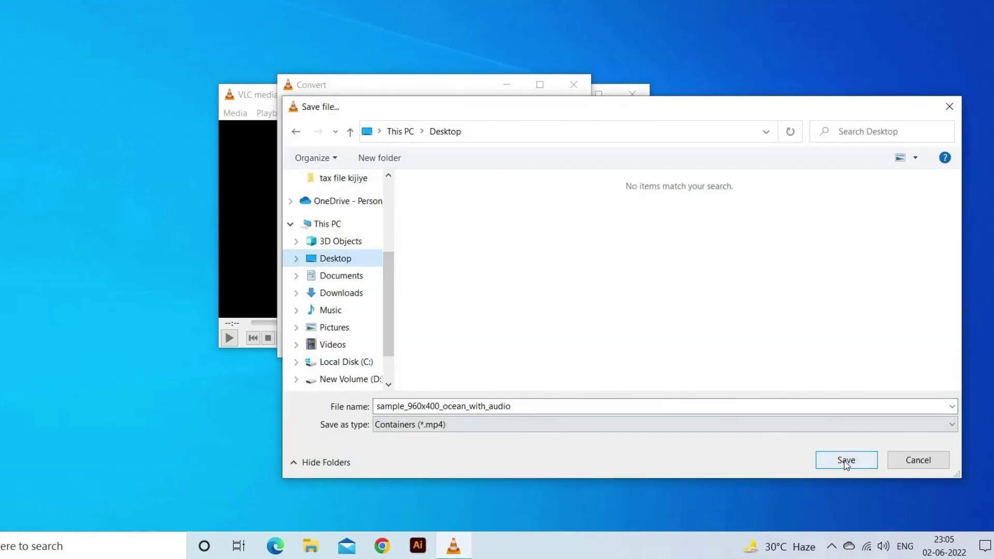
click(845, 459)
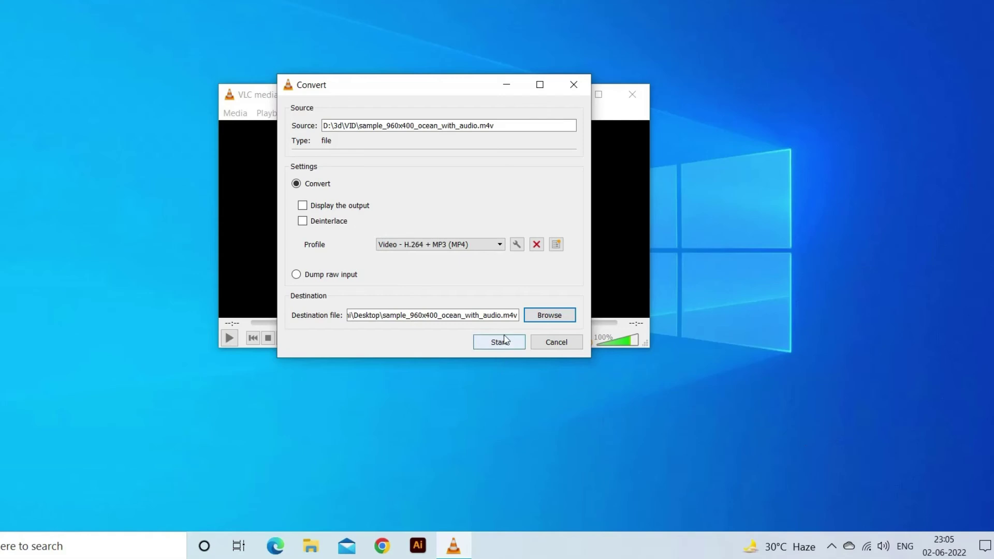
click(499, 343)
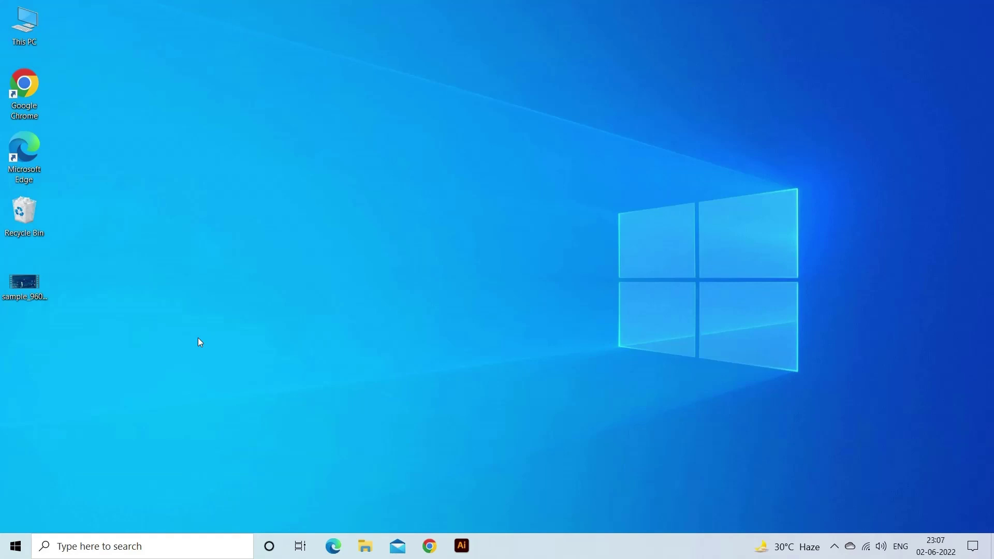
- Select the sample_960 video icon on the desktop and delete it
drag(162, 286, 6, 333)
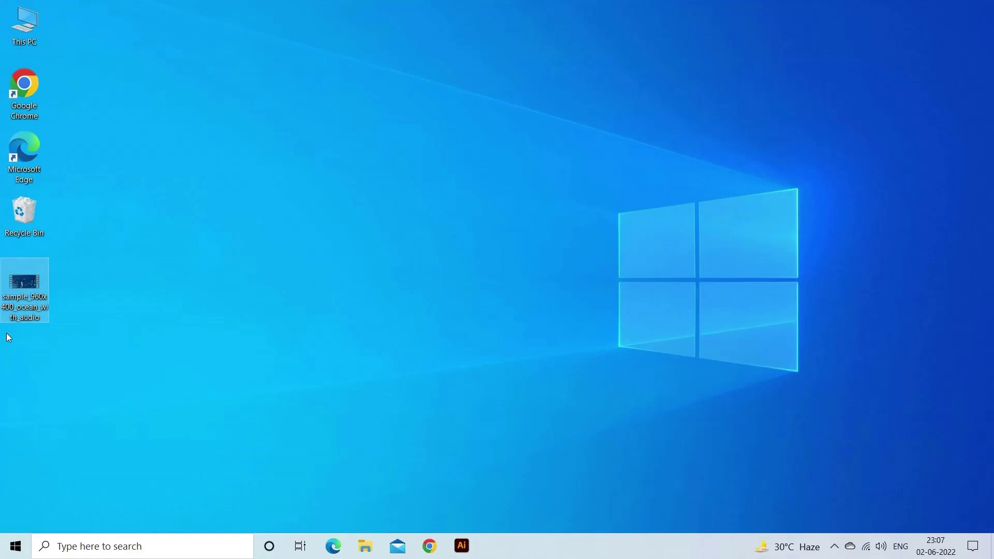
key(Delete)
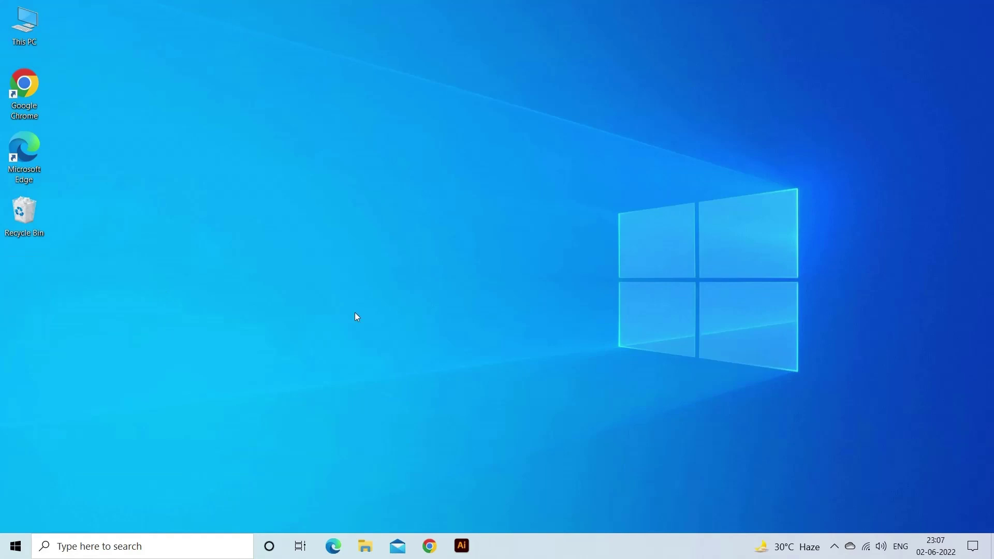